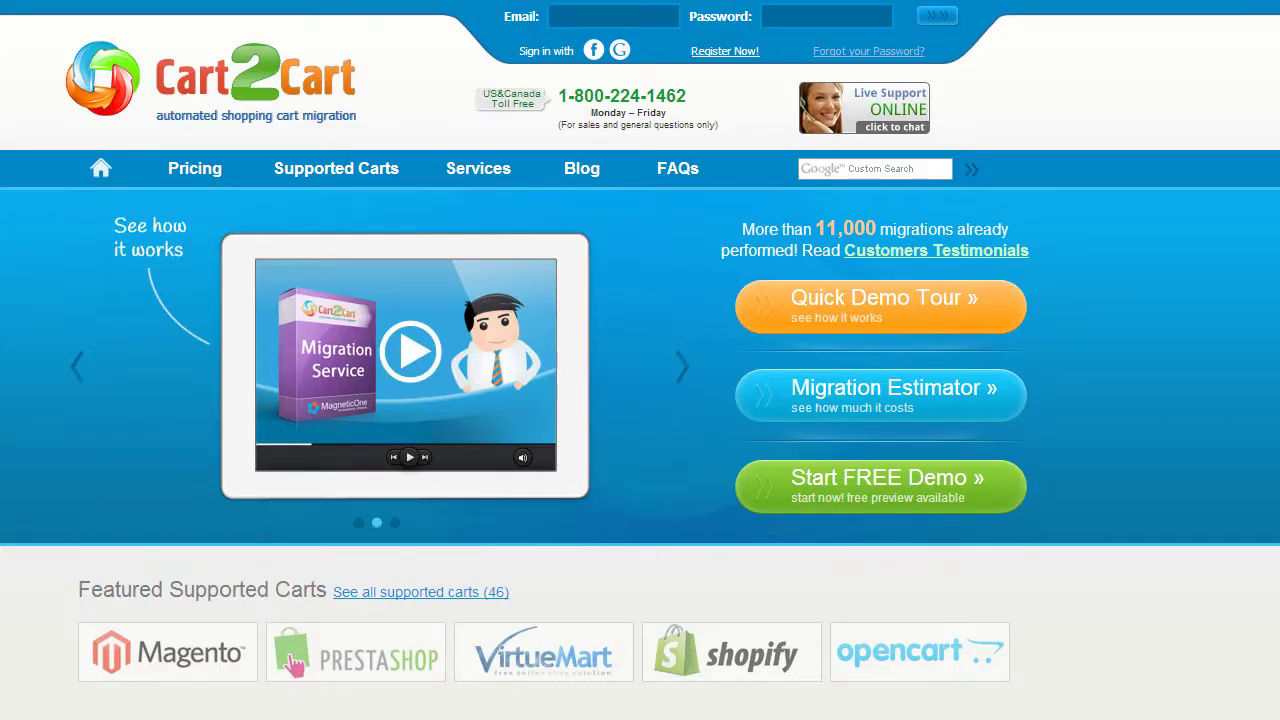
# Register a new Cart2Cart account with an e-mail, full name and password, accepting the Terms of Service
pyautogui.click(737, 52)
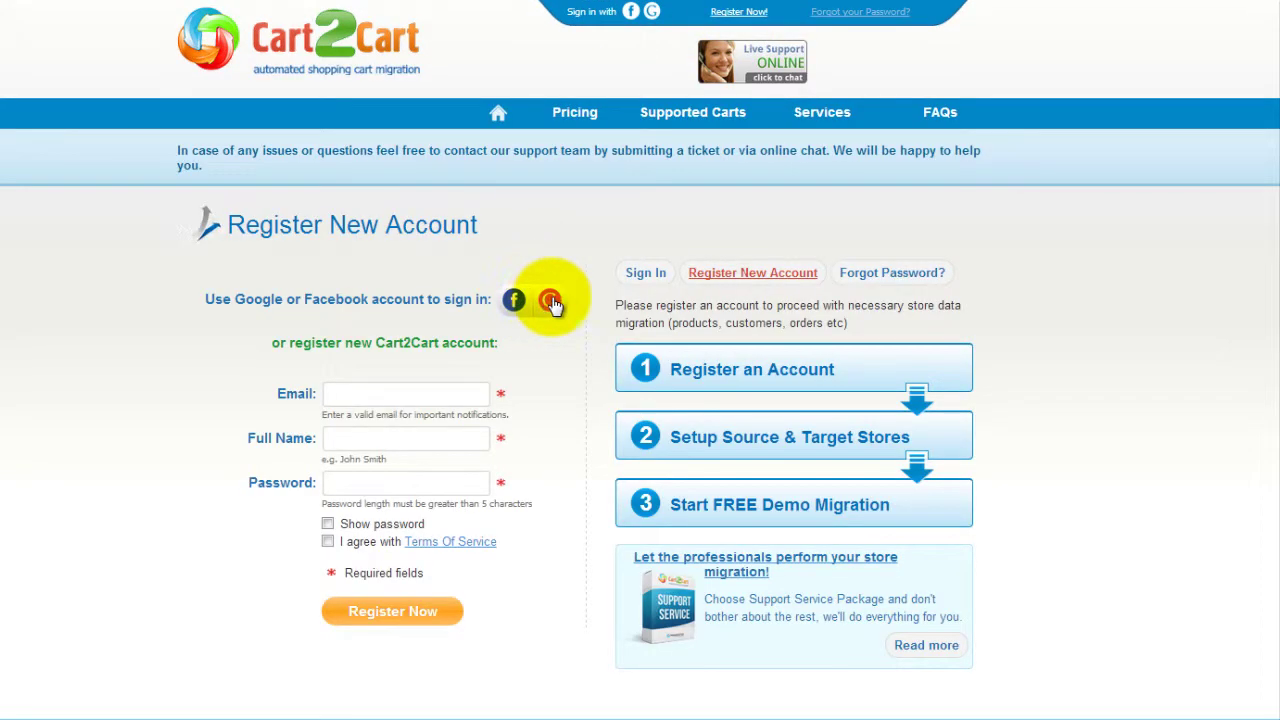
pyautogui.click(465, 393)
pyautogui.write('your@email.com')
pyautogui.press('Tab')
pyautogui.write('John Smith')
pyautogui.press('Tab')
pyautogui.write('mypassword1234')
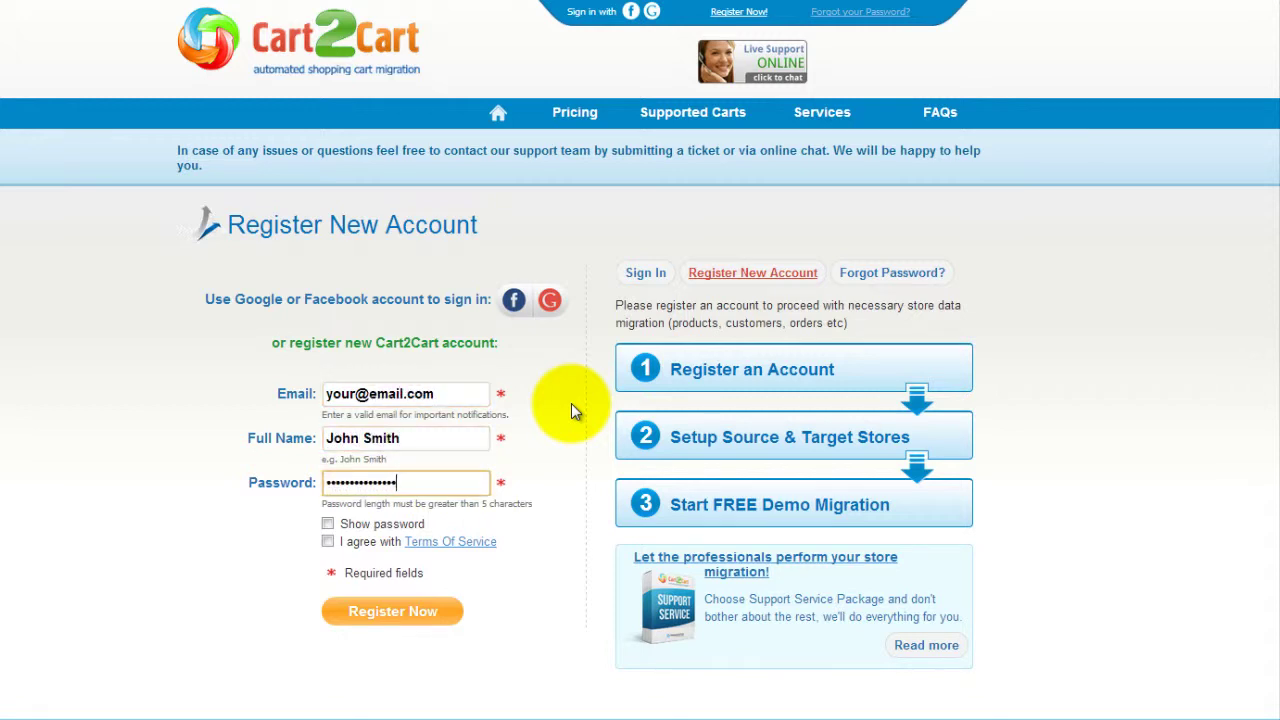
pyautogui.click(328, 541)
pyautogui.click(392, 612)
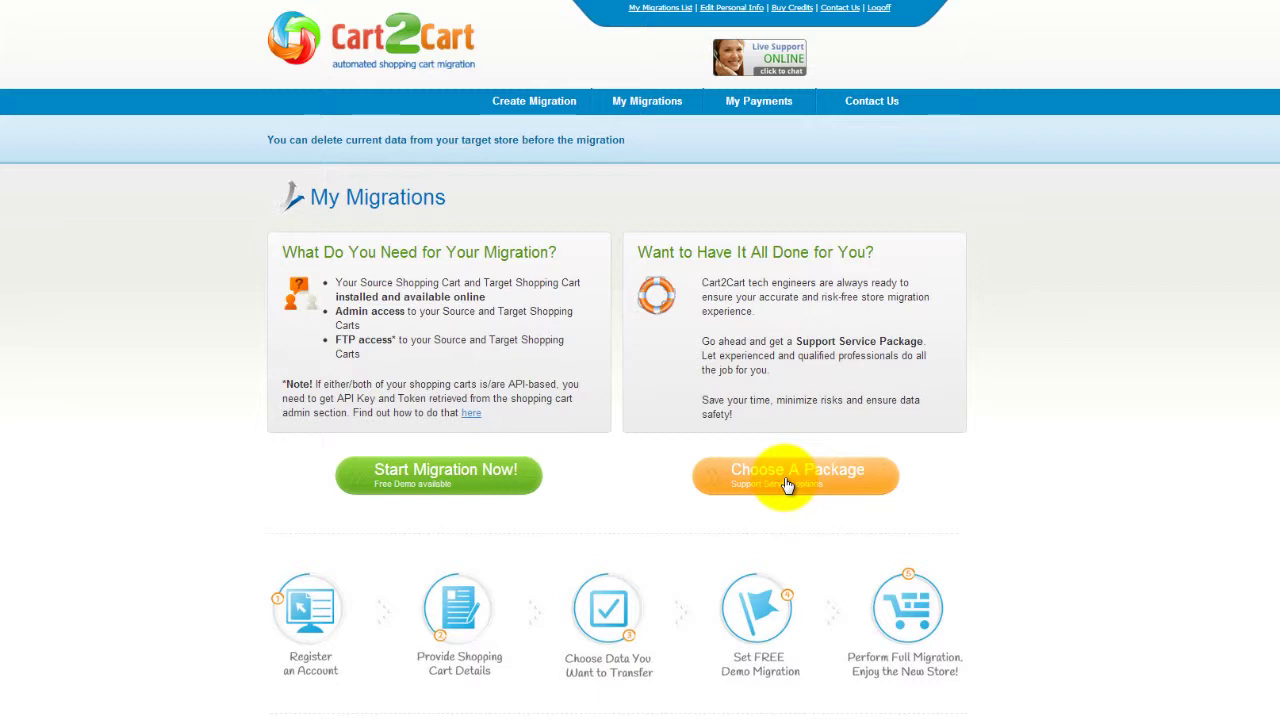
pyautogui.click(484, 488)
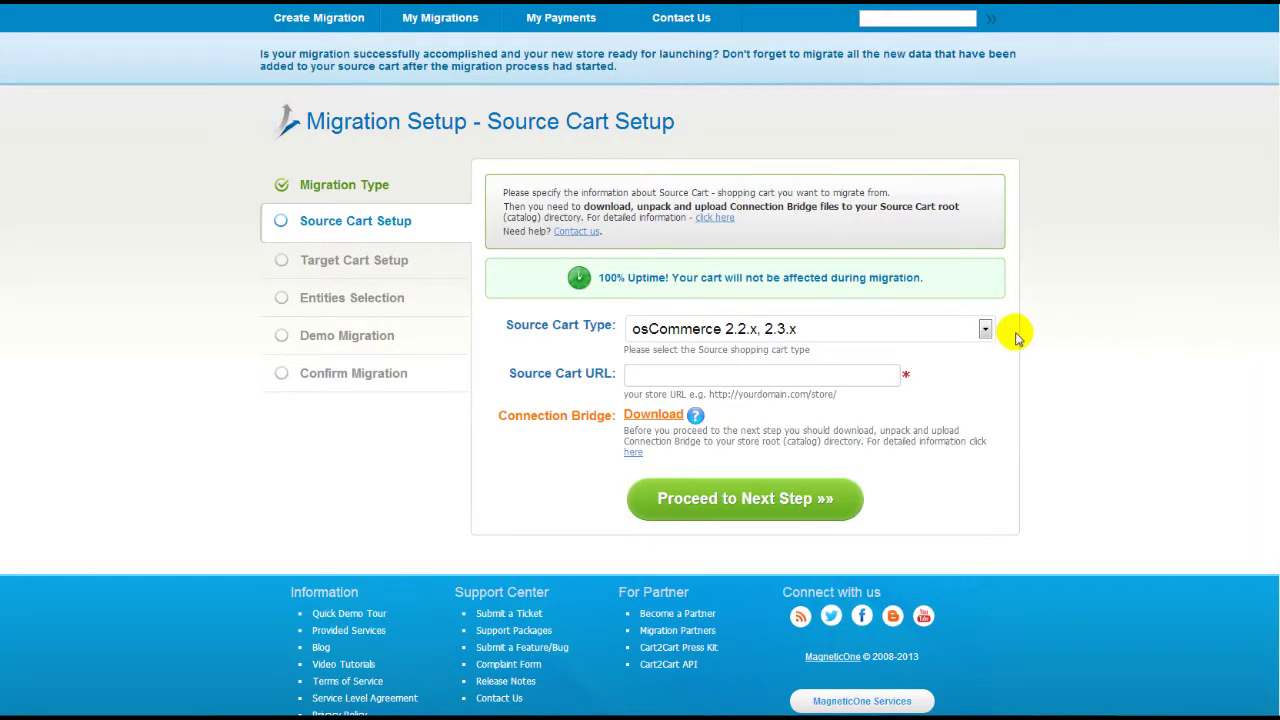
pyautogui.click(985, 330)
pyautogui.moveTo(986, 509); pyautogui.dragTo(993, 563)
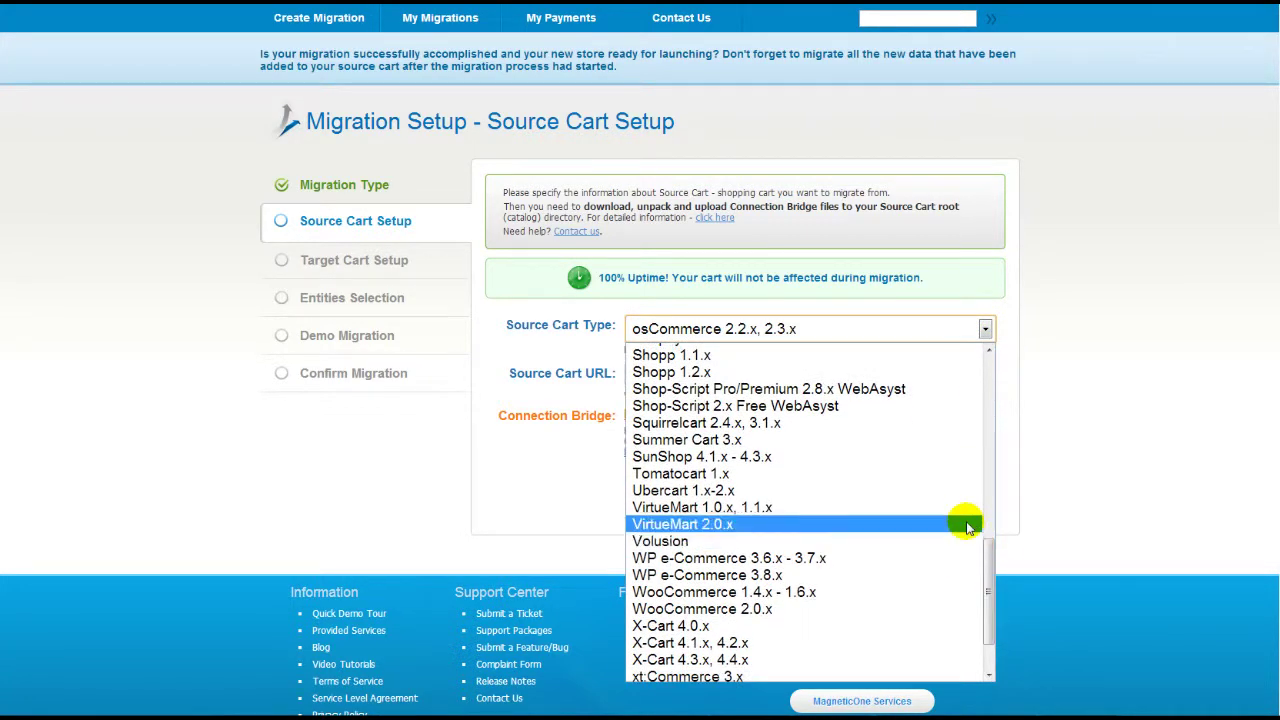
pyautogui.click(962, 526)
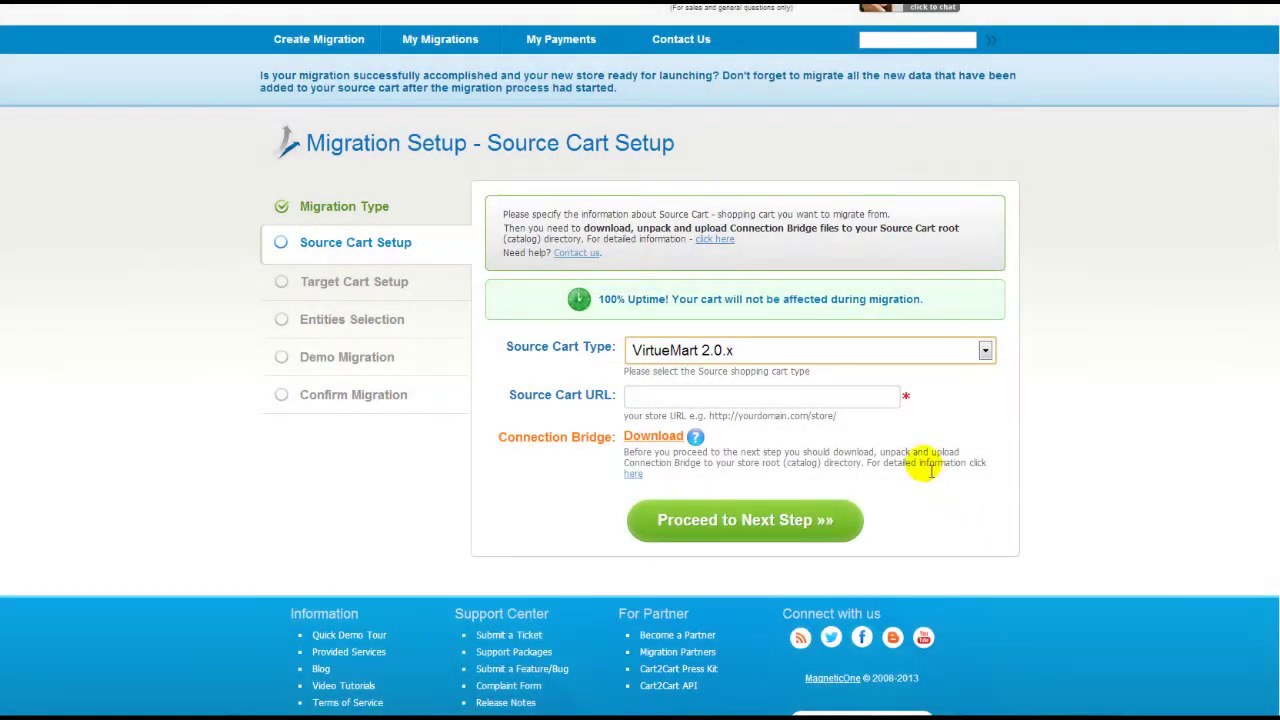
pyautogui.click(891, 404)
pyautogui.write('www.your-so')
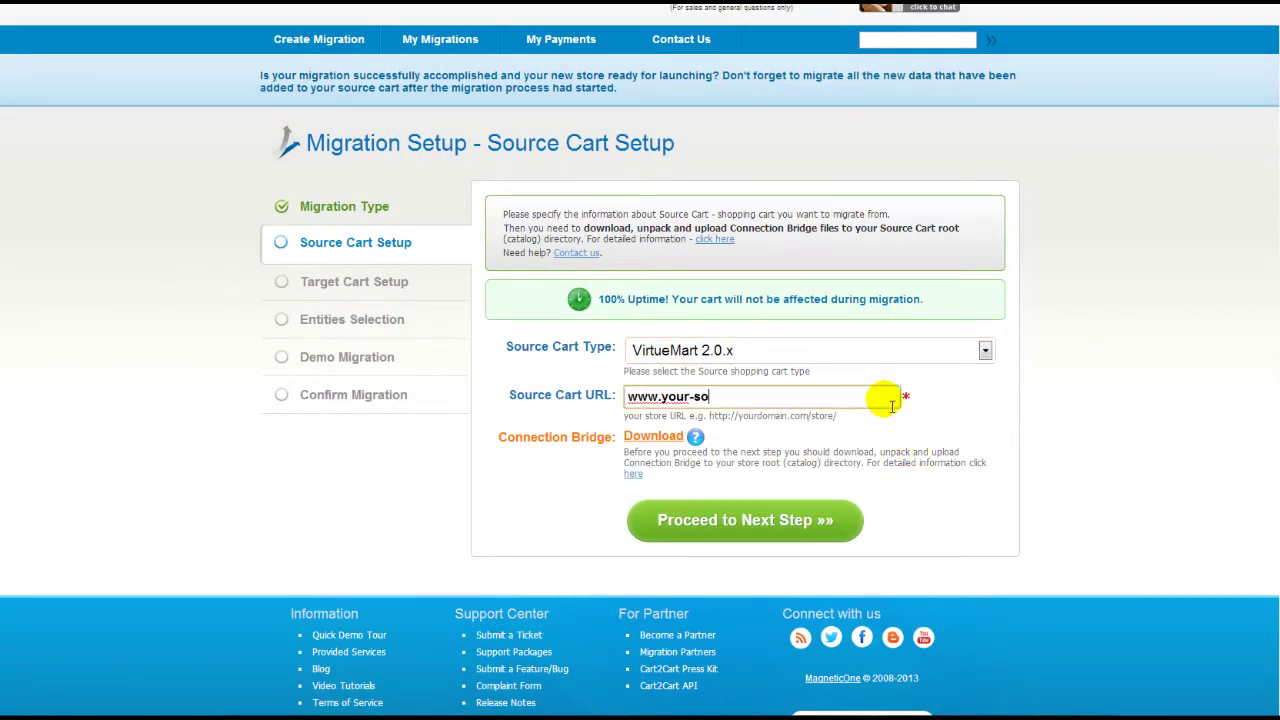
pyautogui.write('urce-virtuemart-store.com')
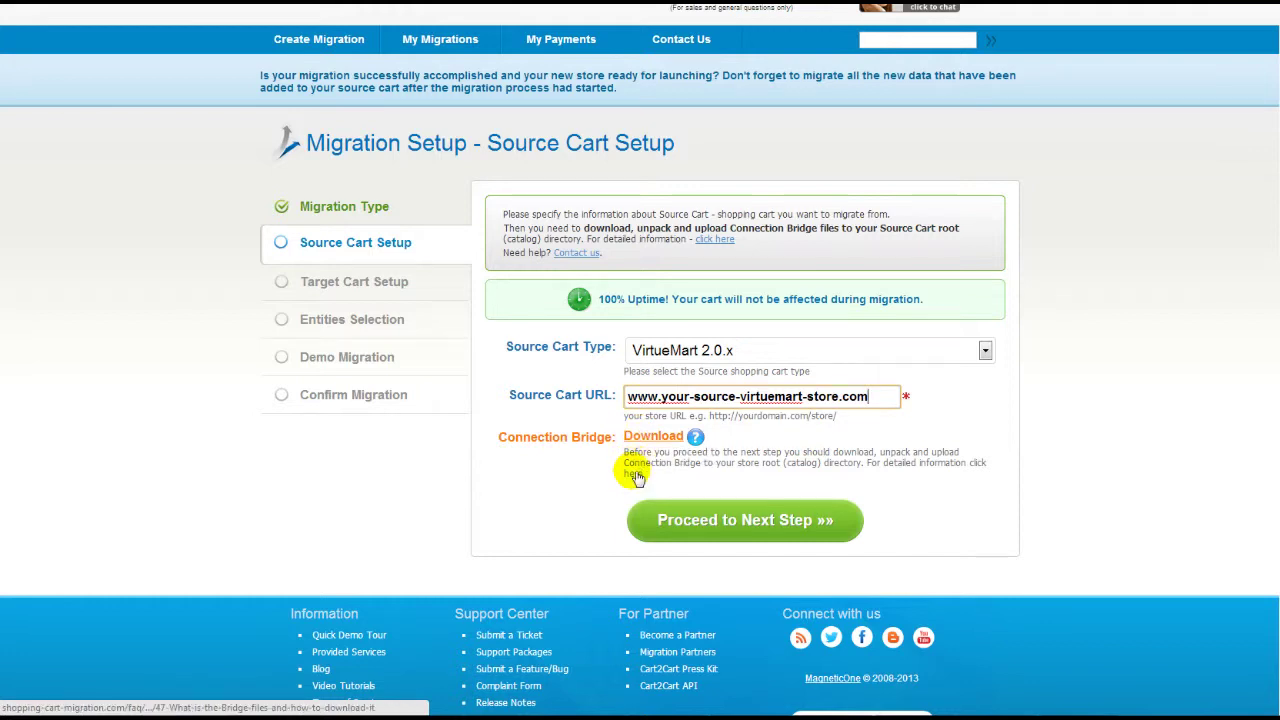
# Read the help on installing the Connection Bridge files
pyautogui.click(637, 482)
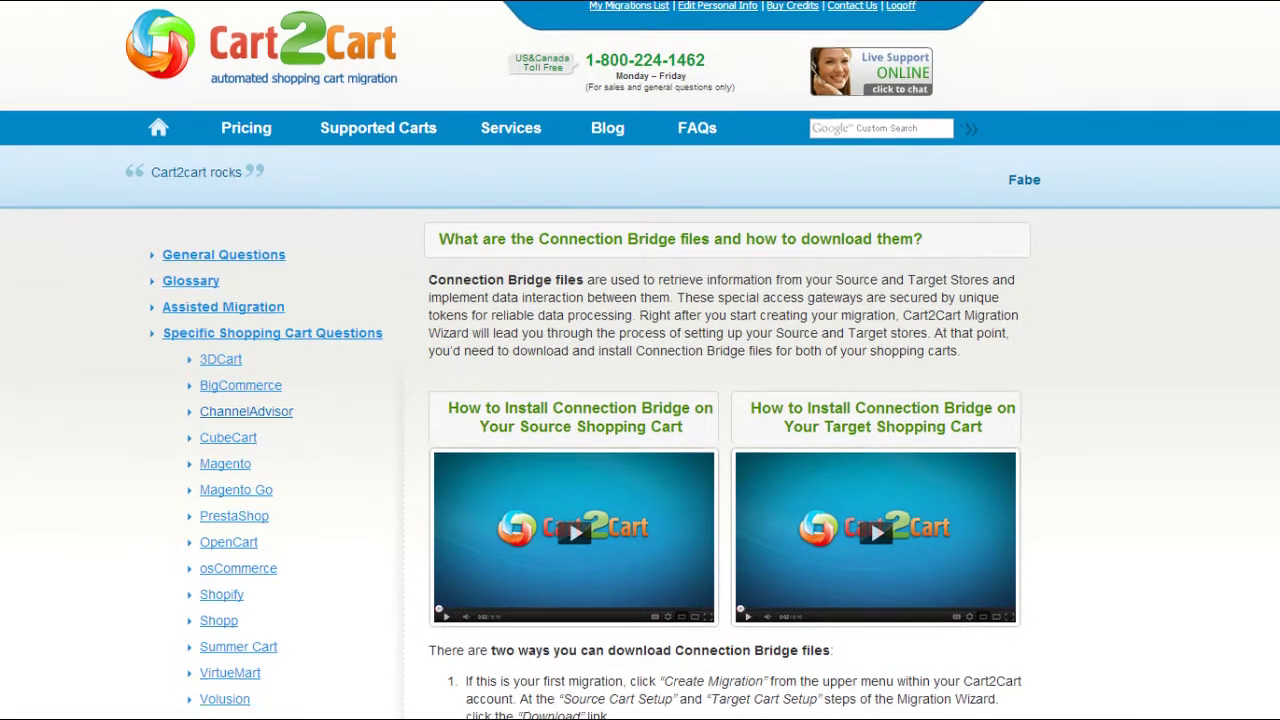
pyautogui.scroll(-3, 640, 360)
pyautogui.scroll(-1, 640, 360)
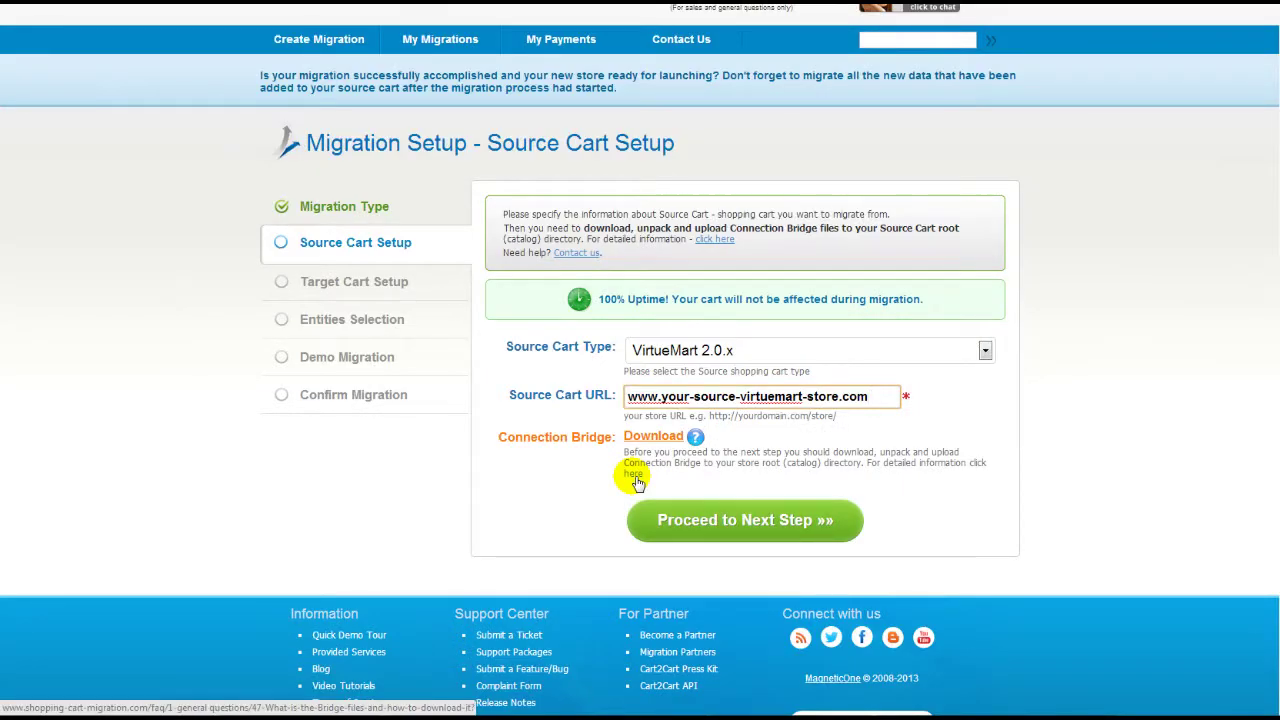
pyautogui.click(704, 518)
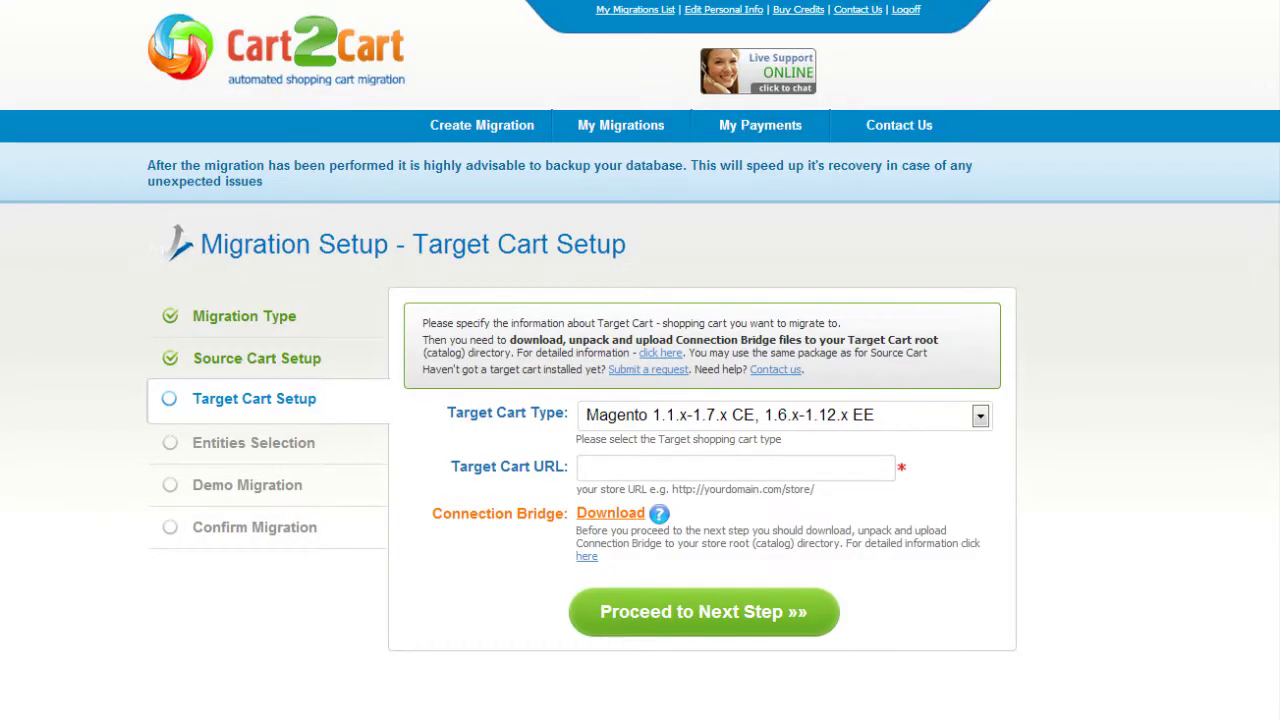
pyautogui.click(980, 416)
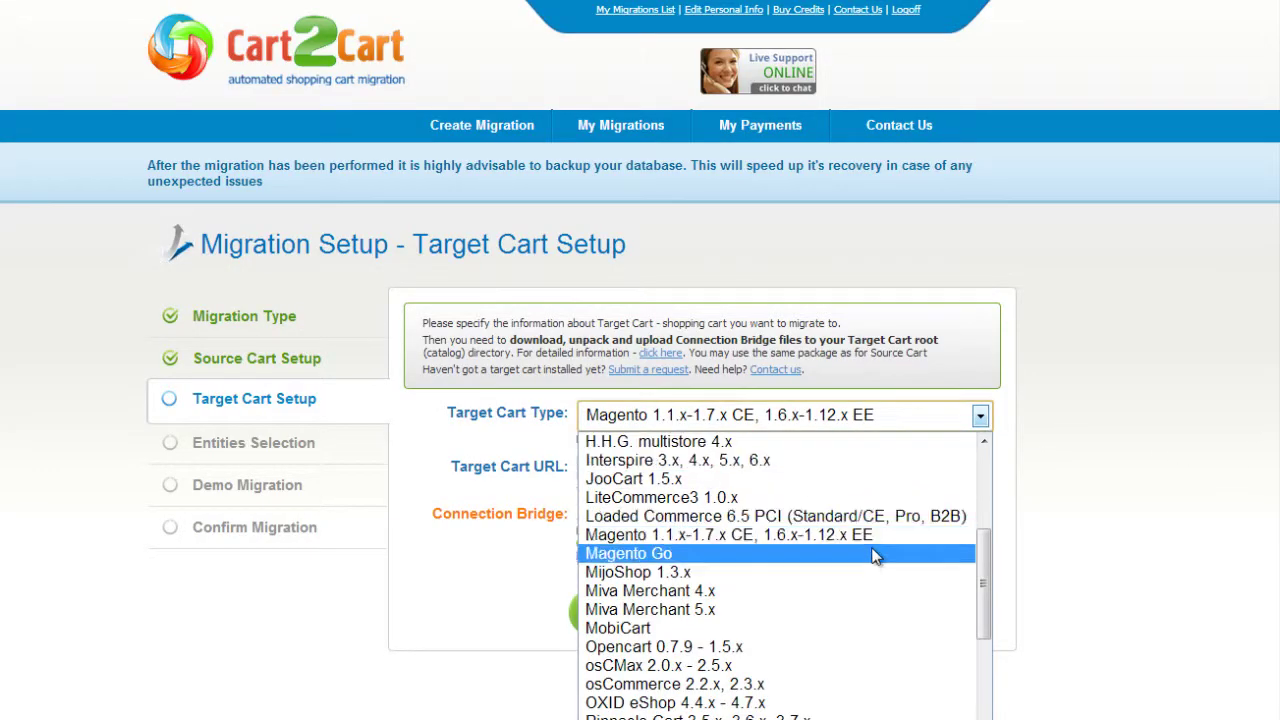
pyautogui.click(836, 650)
pyautogui.press('Tab')
pyautogui.write('www.your-current-opencart-store.com')
pyautogui.press('Tab')
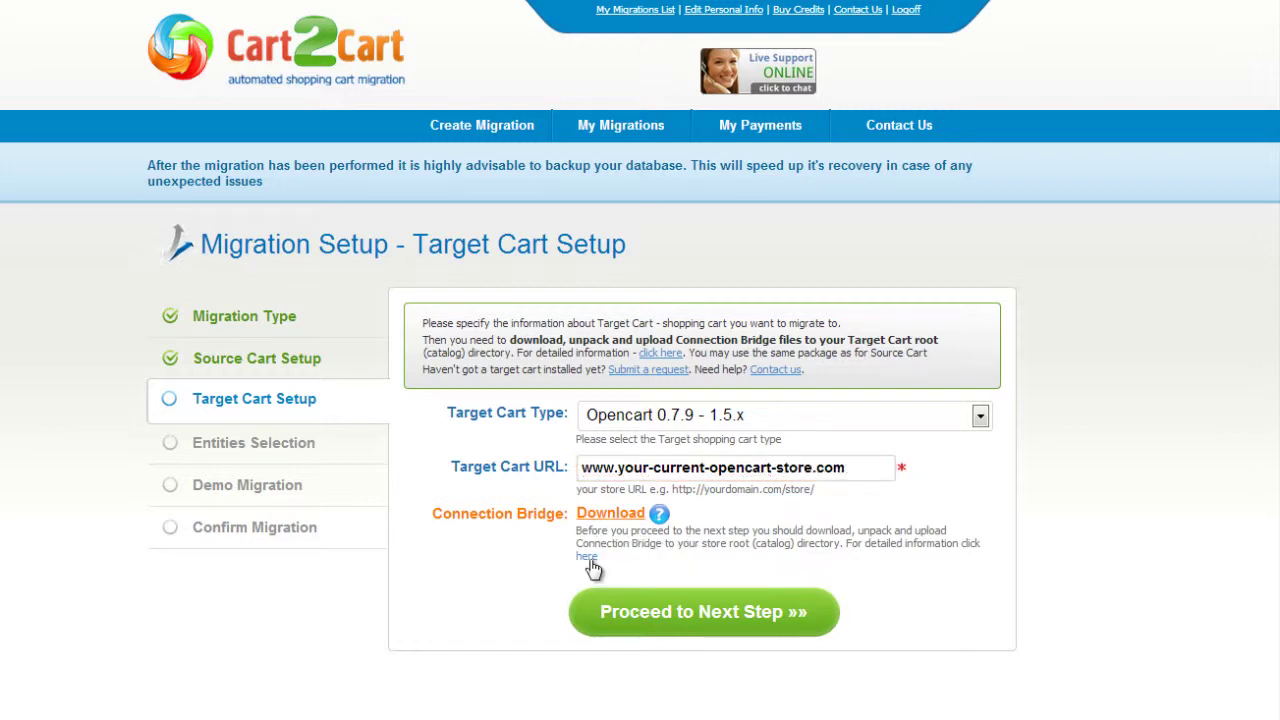
pyautogui.click(691, 609)
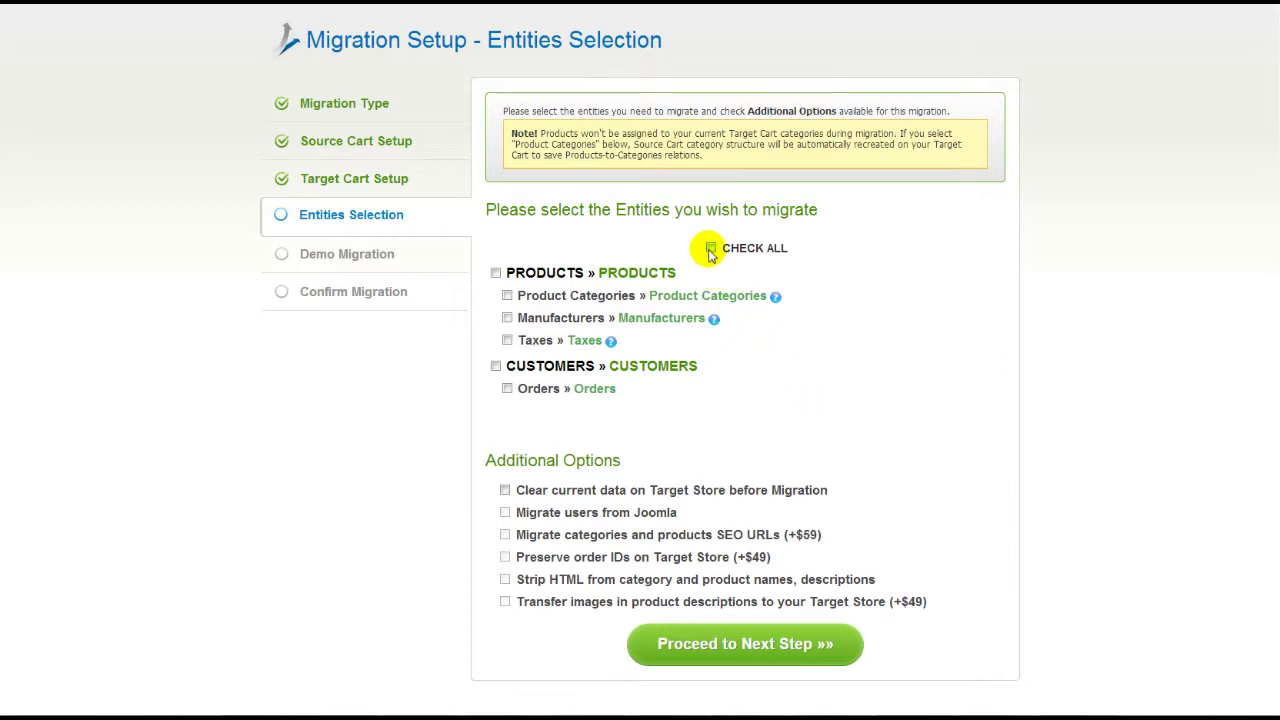
# Check all entities, leave clear-current-data and Joomla user migration off, and proceed
pyautogui.click(710, 248)
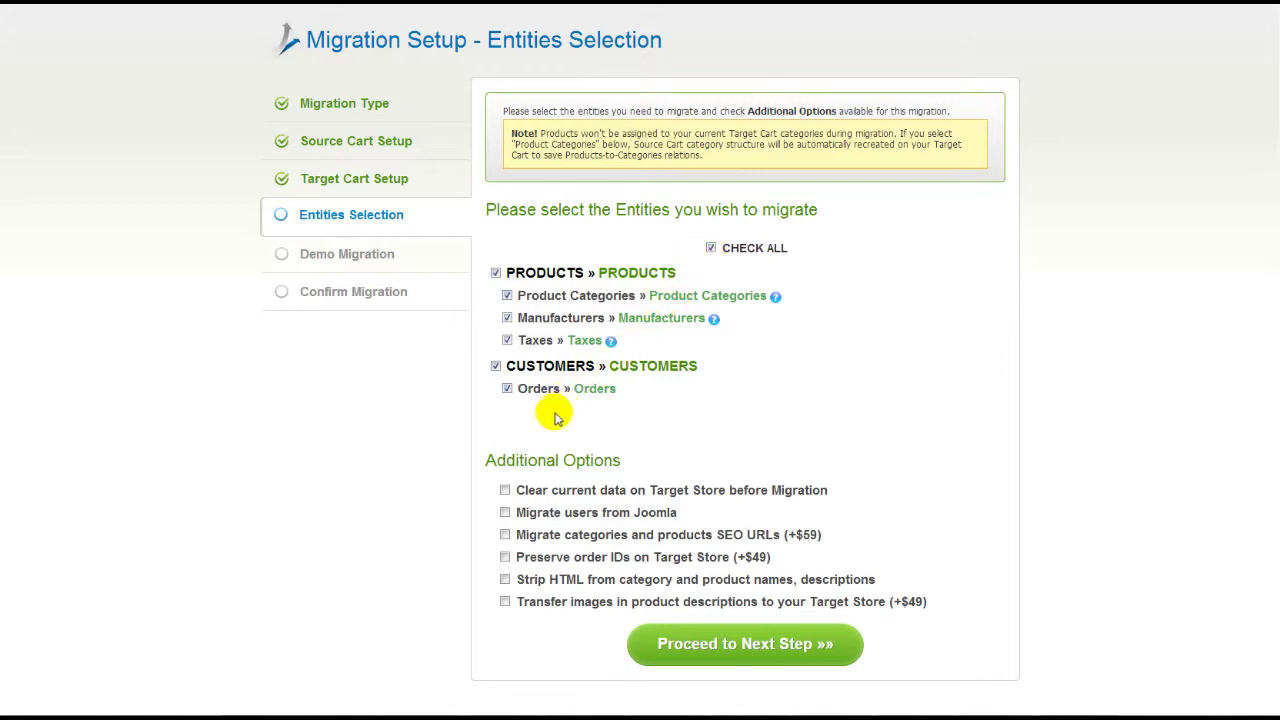
pyautogui.click(505, 490)
pyautogui.click(505, 490)
pyautogui.click(505, 512)
pyautogui.click(505, 512)
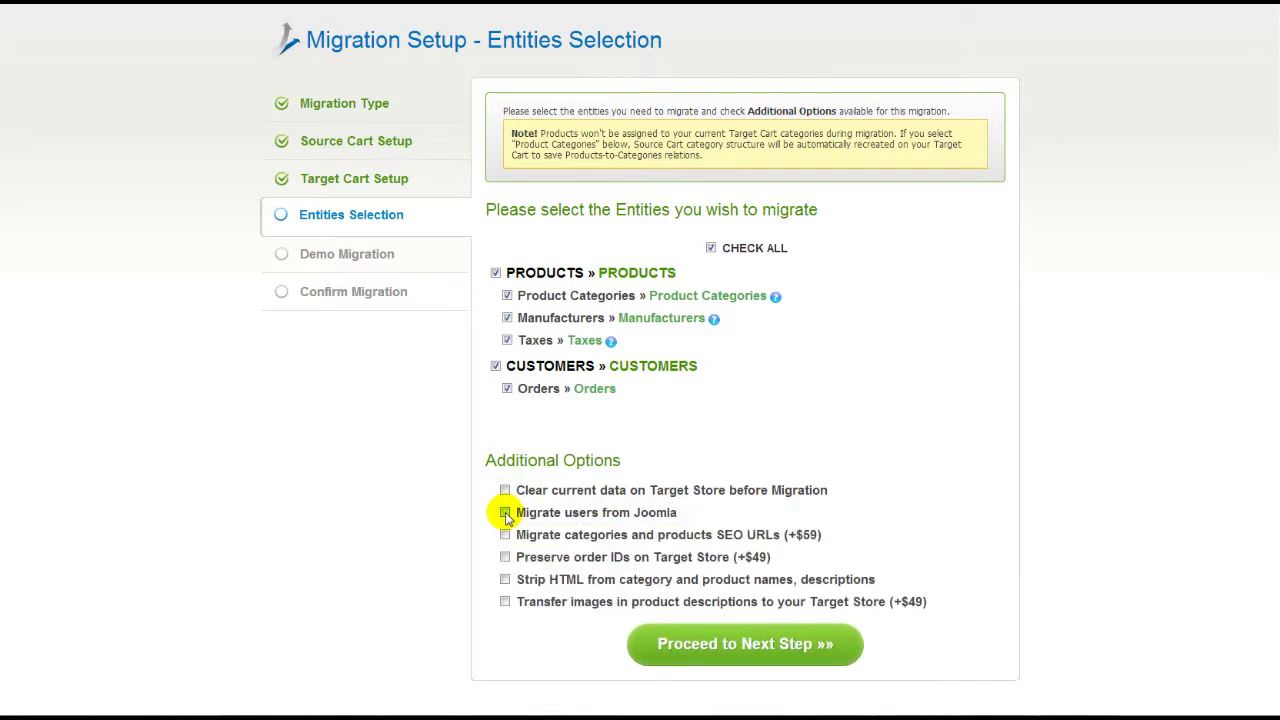
pyautogui.click(703, 640)
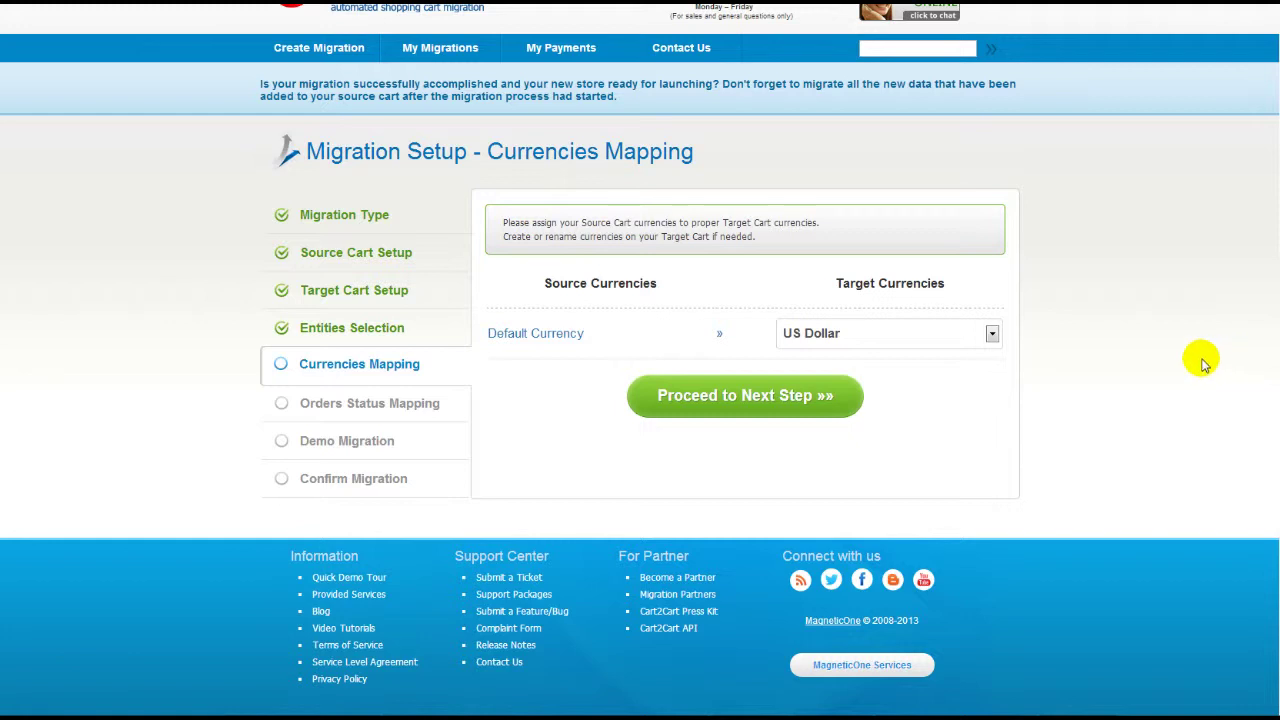
# Keep US Dollar as the target currency and continue to order status mapping
pyautogui.click(992, 335)
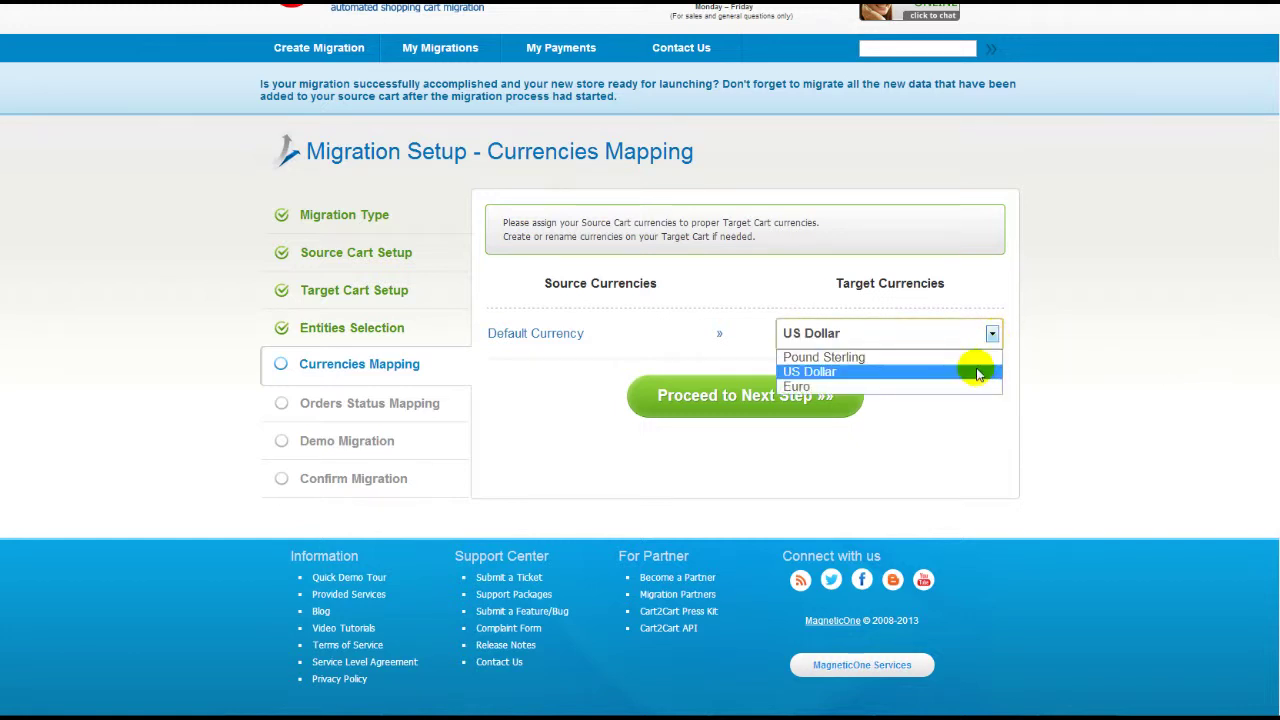
pyautogui.click(978, 373)
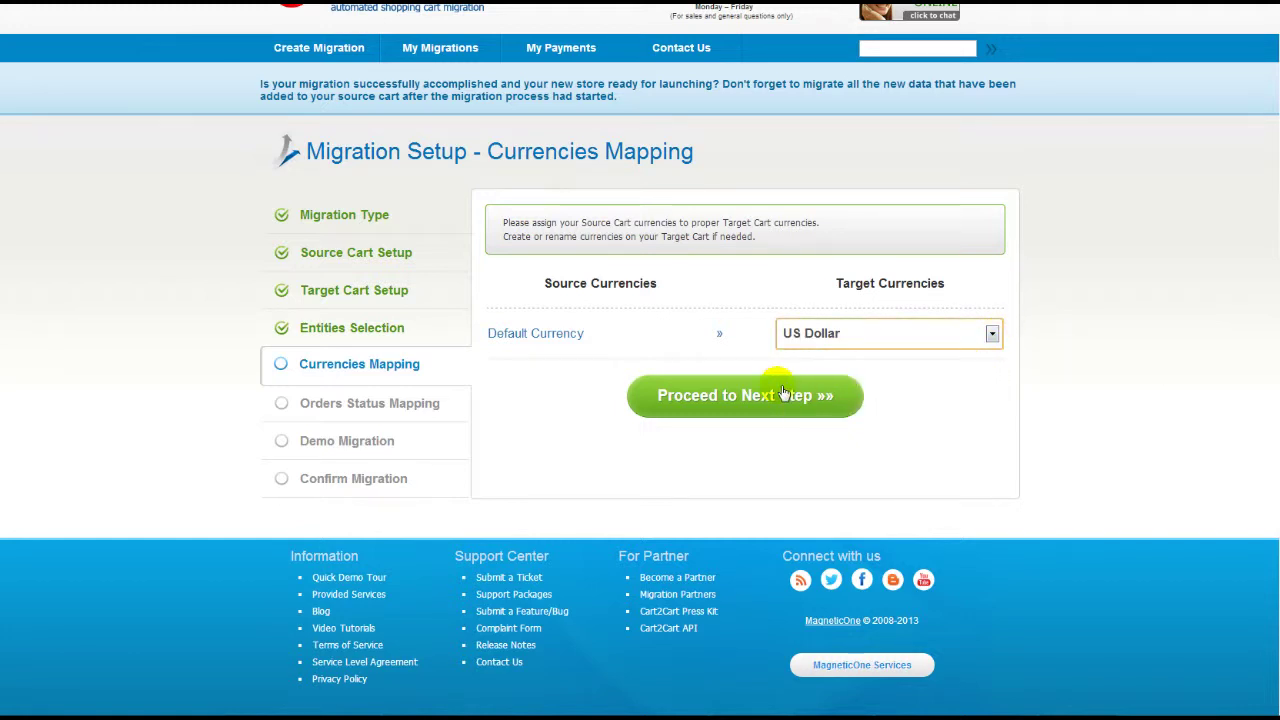
pyautogui.click(778, 393)
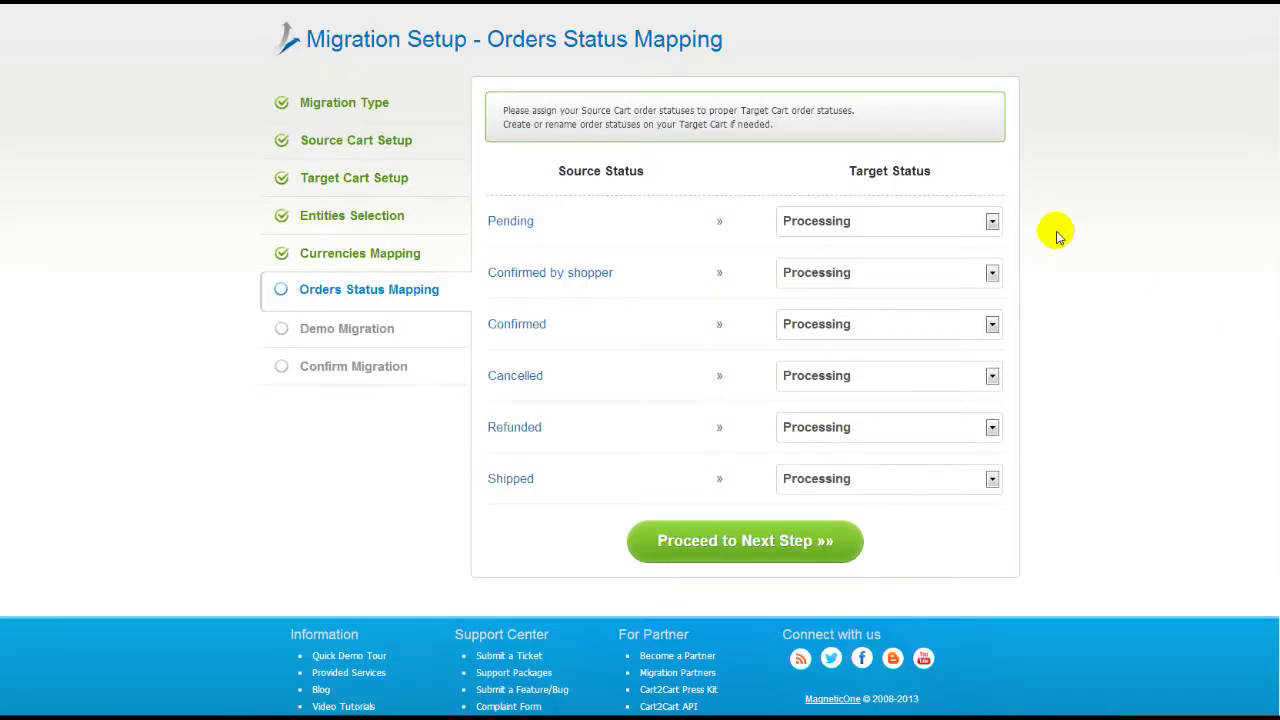
# Map Pending orders to Pending and Cancelled orders to Canceled, then proceed
pyautogui.click(992, 222)
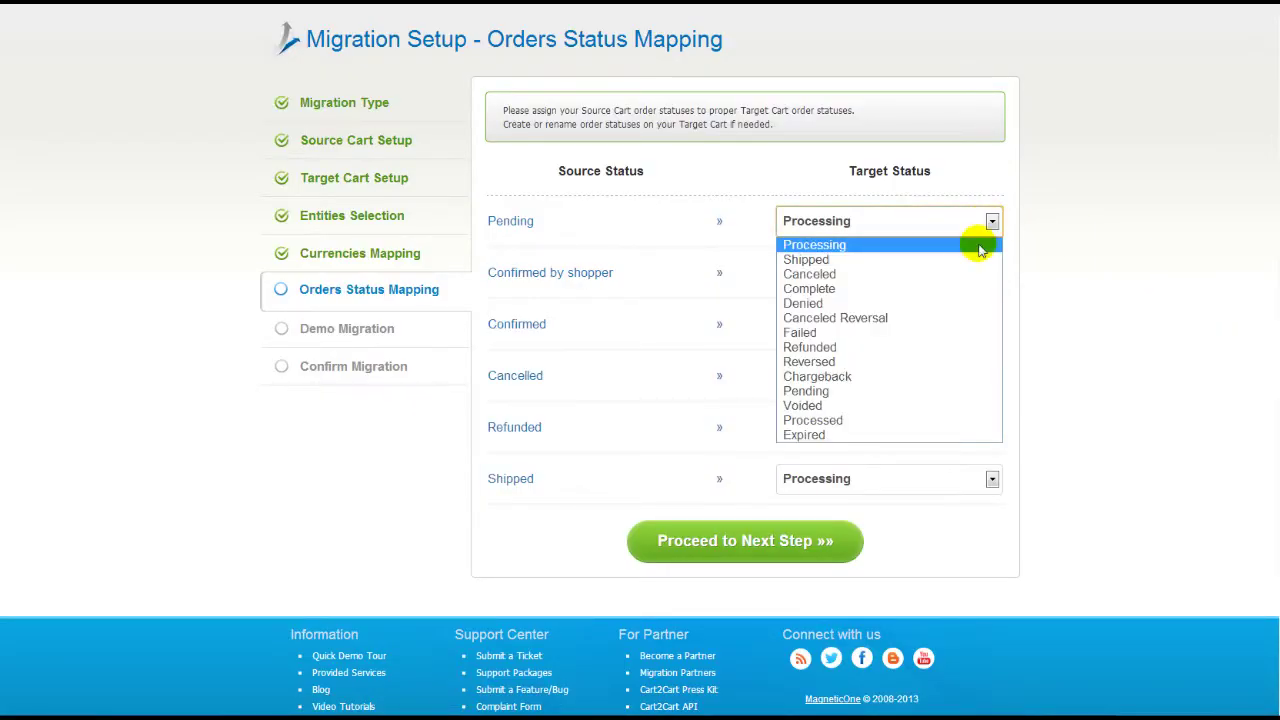
pyautogui.click(968, 391)
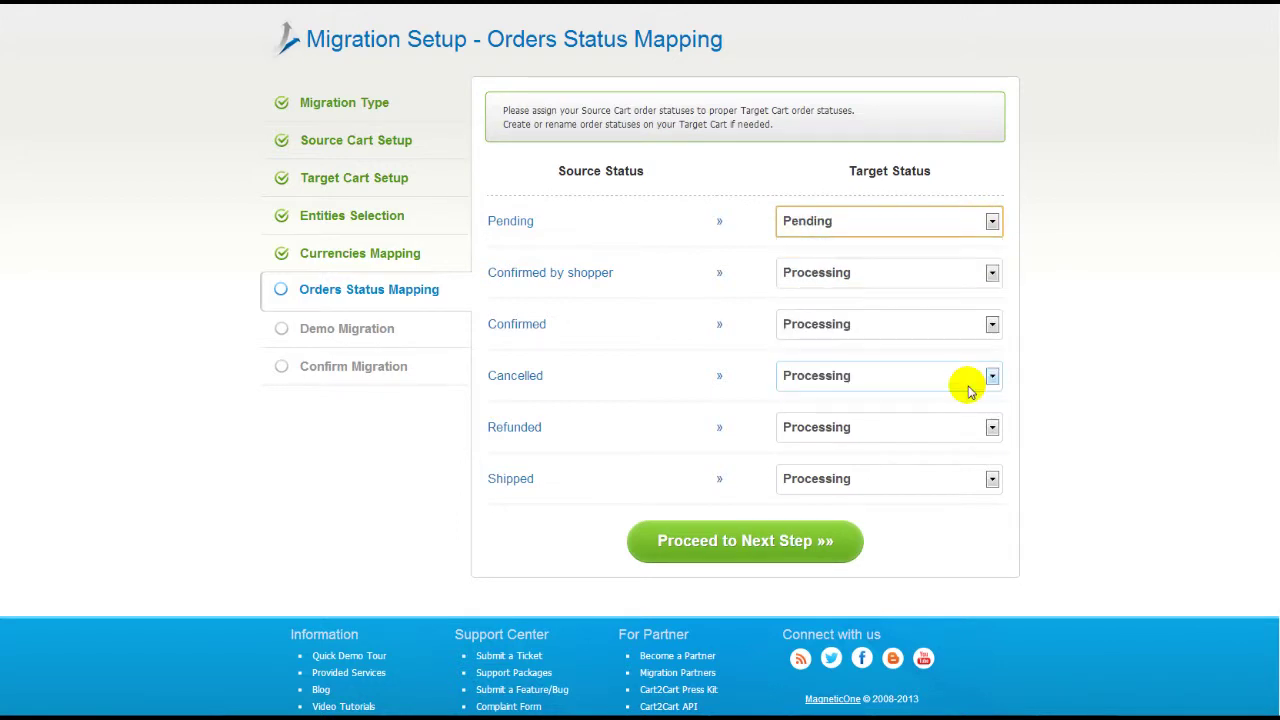
pyautogui.click(968, 381)
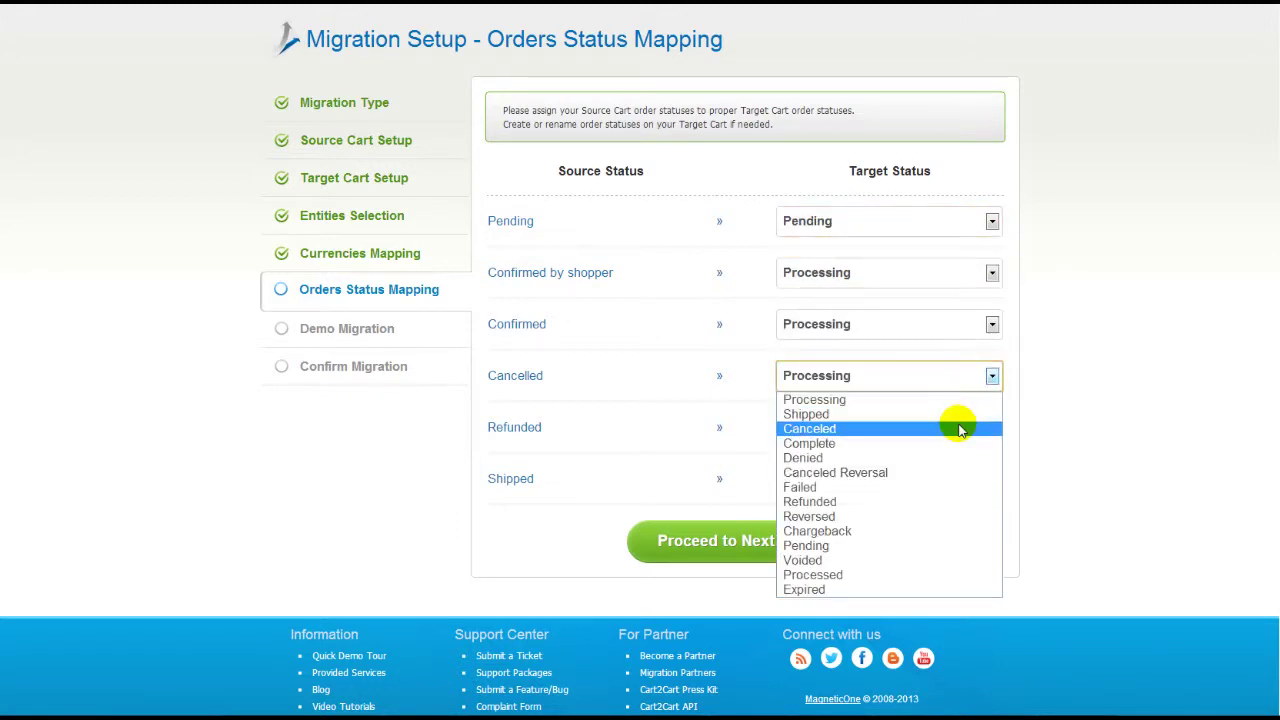
pyautogui.click(961, 429)
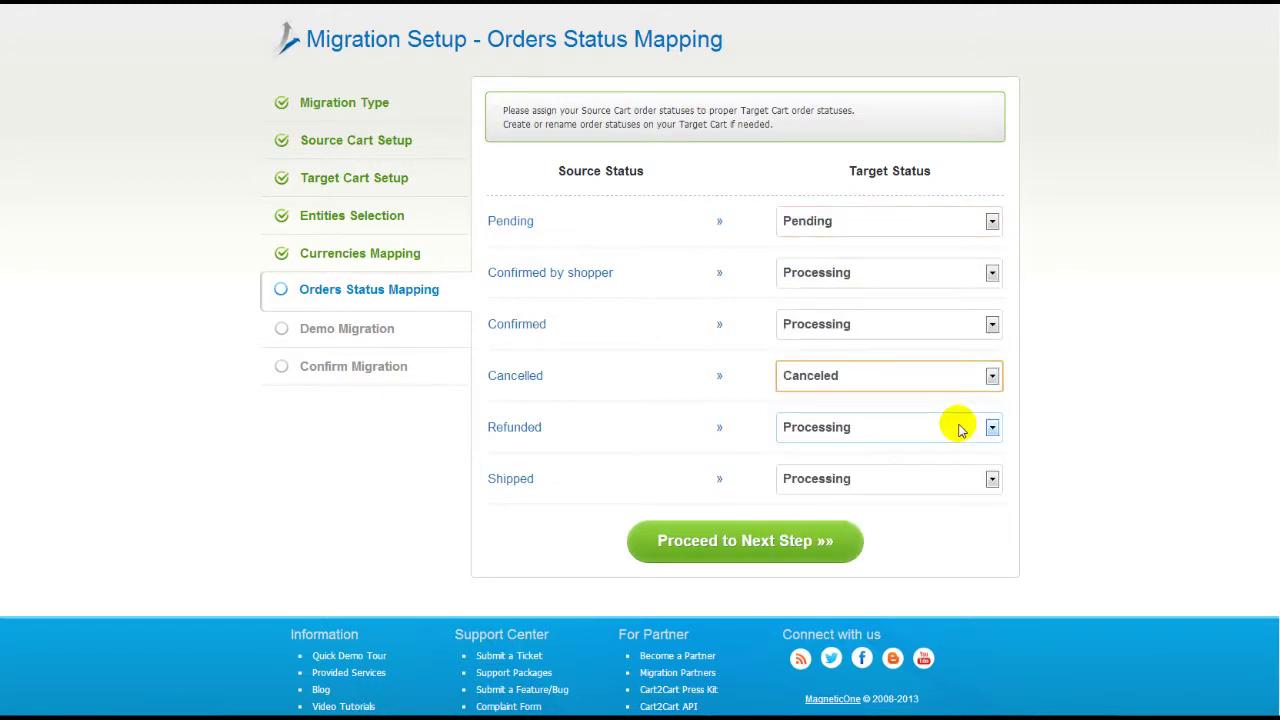
pyautogui.click(795, 541)
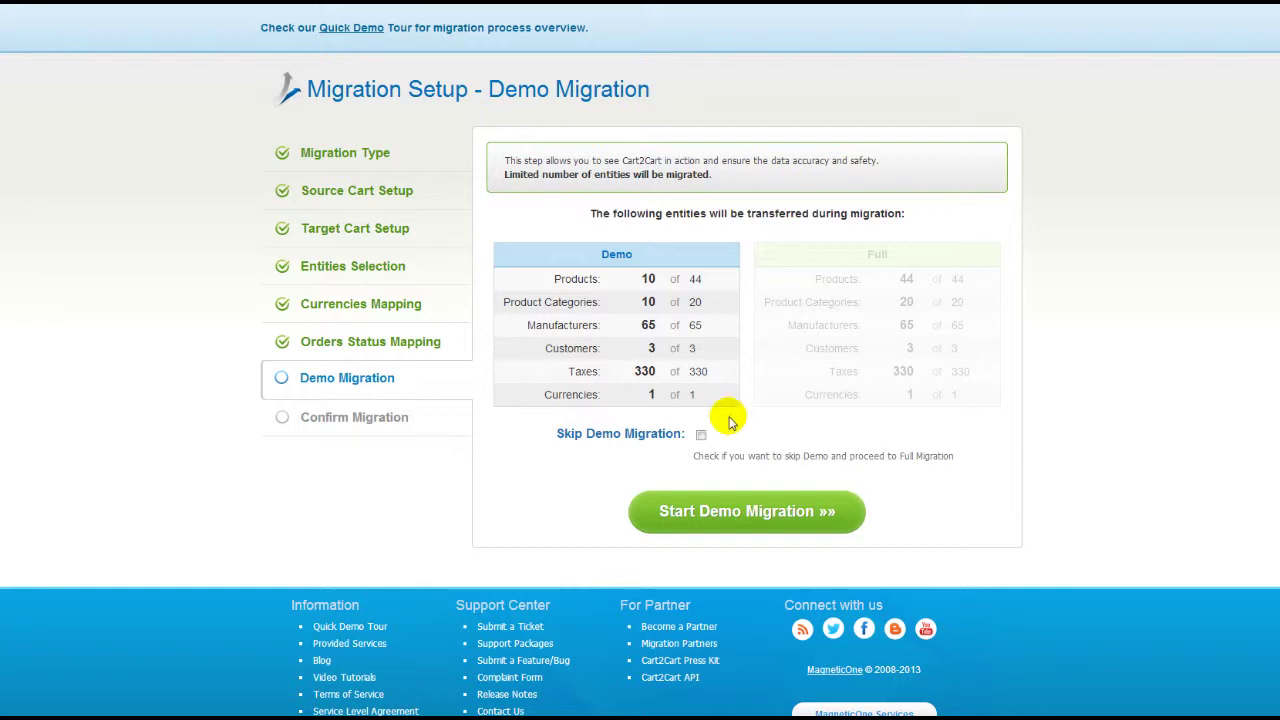
# Leave Skip Demo Migration unchecked and run the demo migration
pyautogui.click(701, 435)
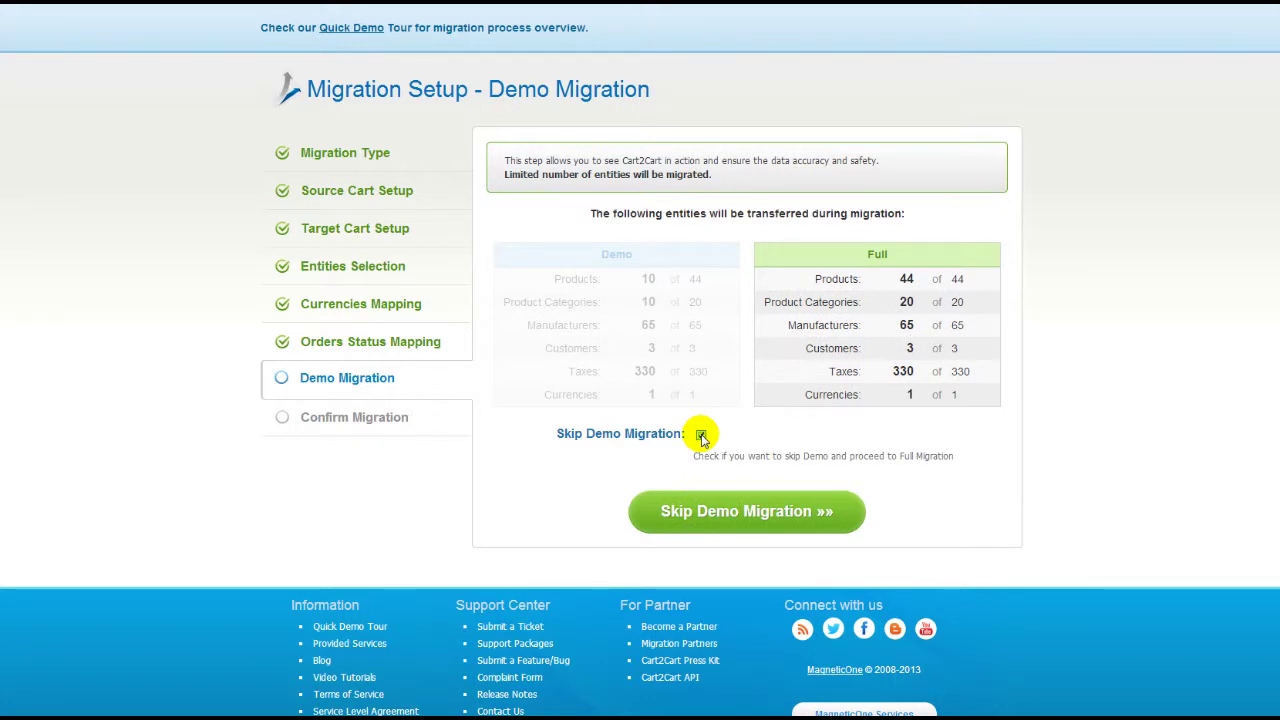
pyautogui.click(701, 435)
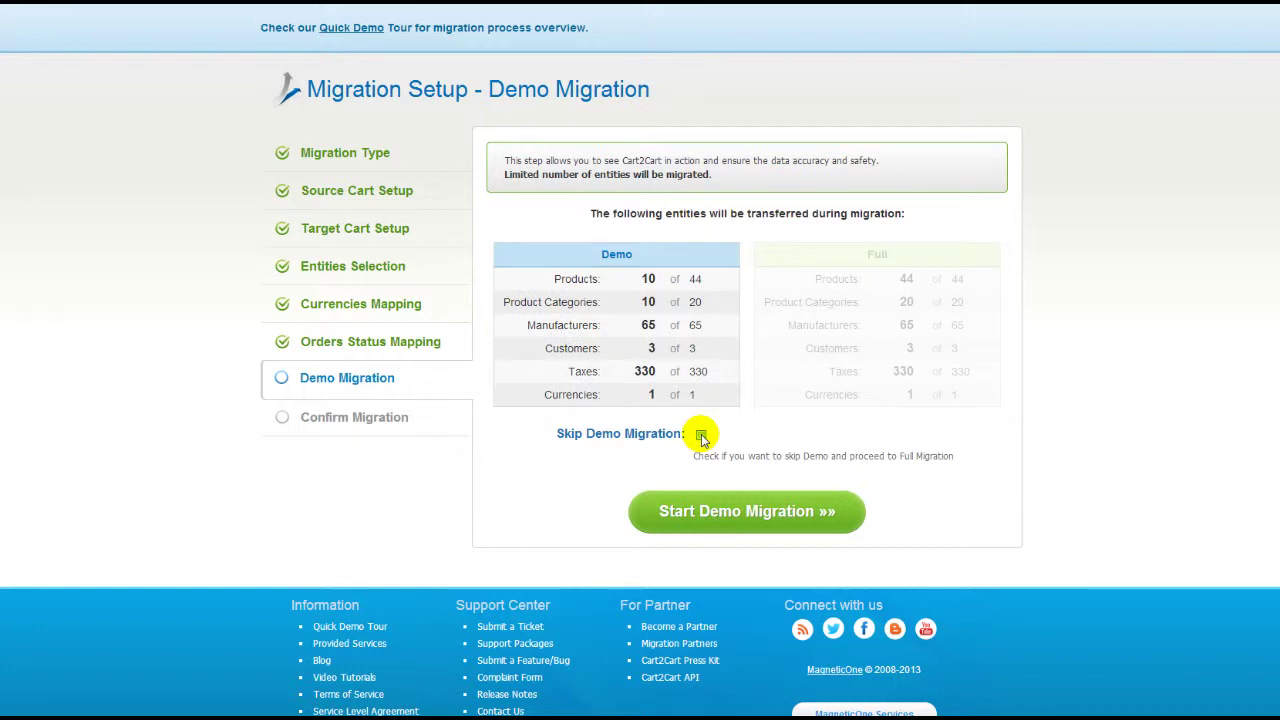
pyautogui.click(757, 521)
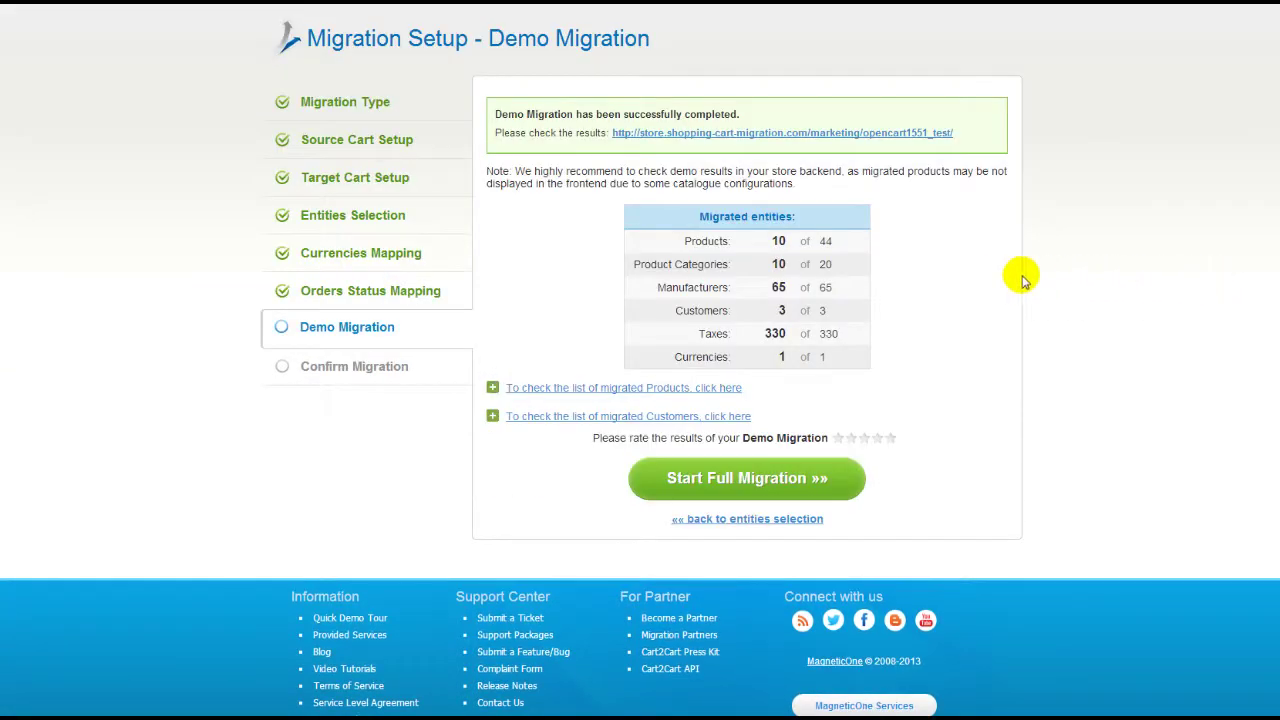
pyautogui.click(715, 388)
pyautogui.click(715, 388)
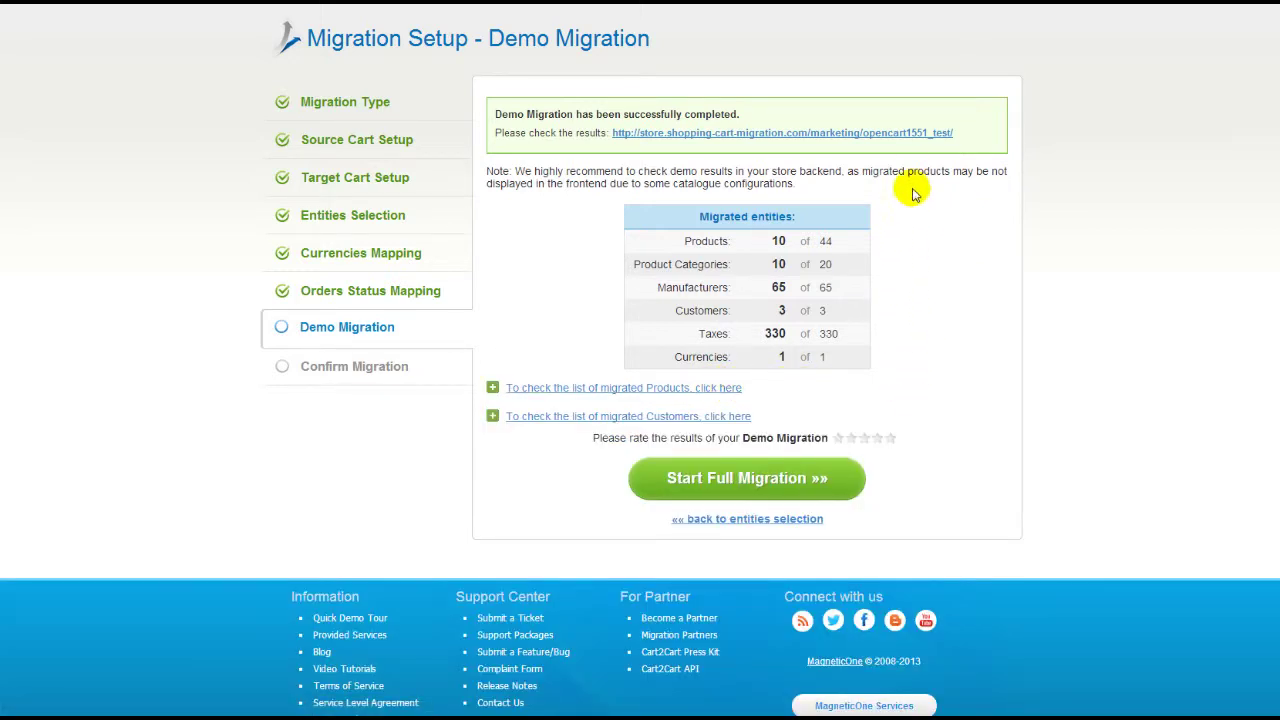
pyautogui.click(918, 136)
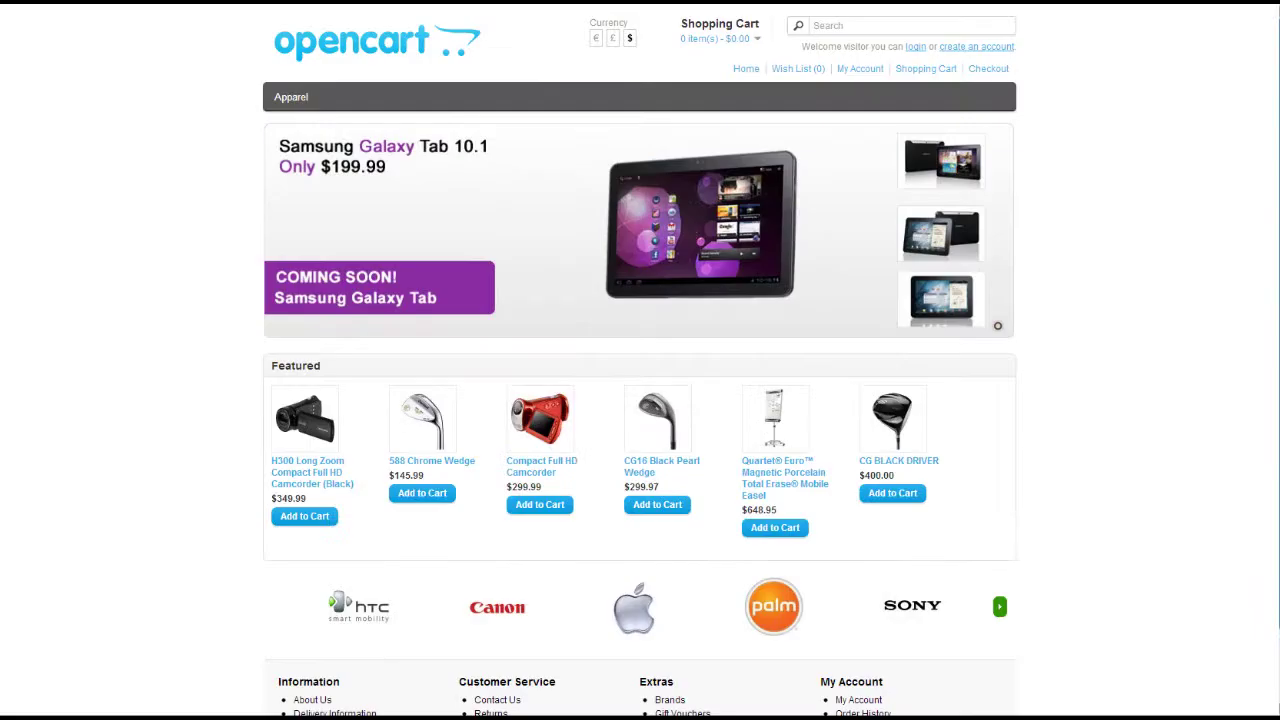
pyautogui.scroll(-2, 640, 360)
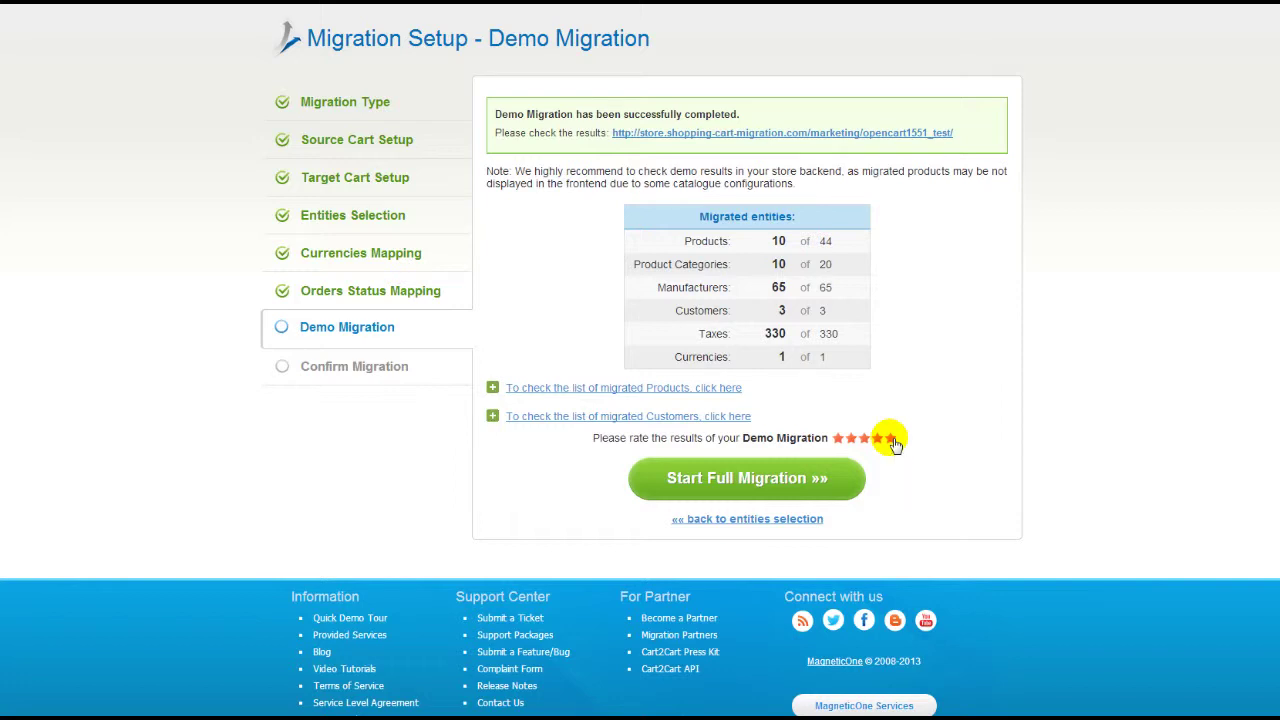
pyautogui.click(770, 475)
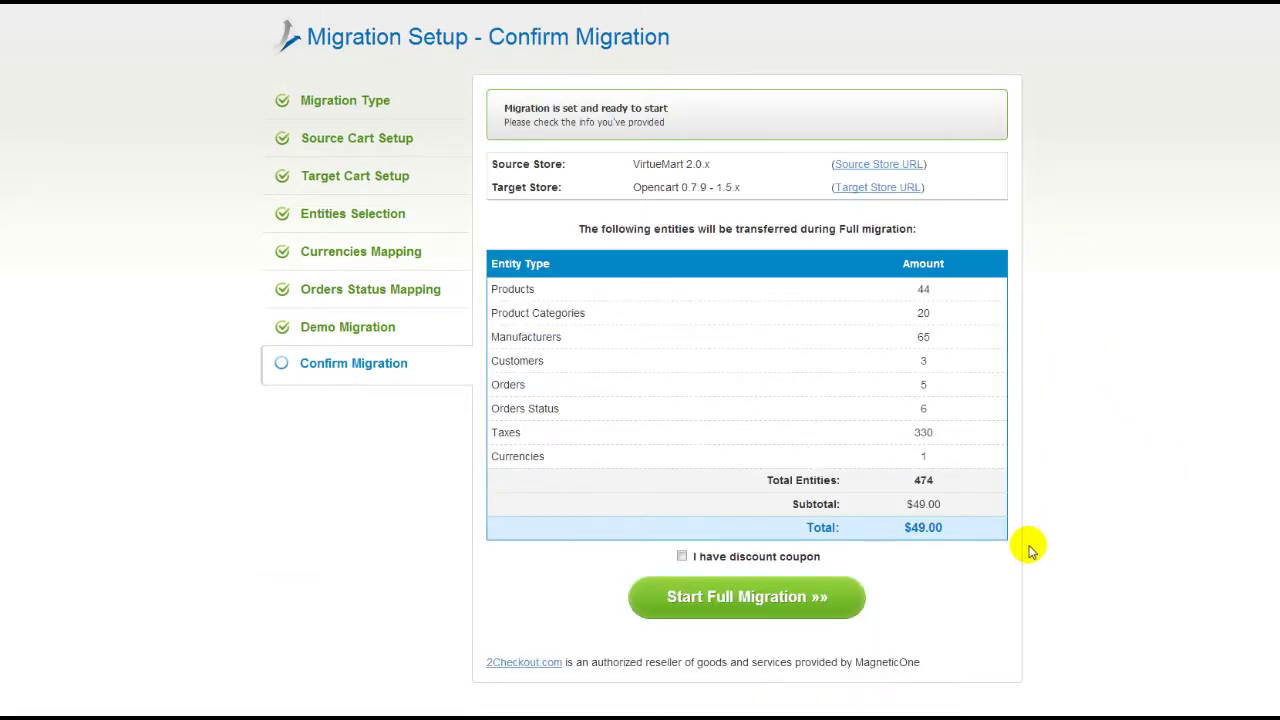
# Start the full migration of 474 entities without a discount coupon
pyautogui.click(681, 556)
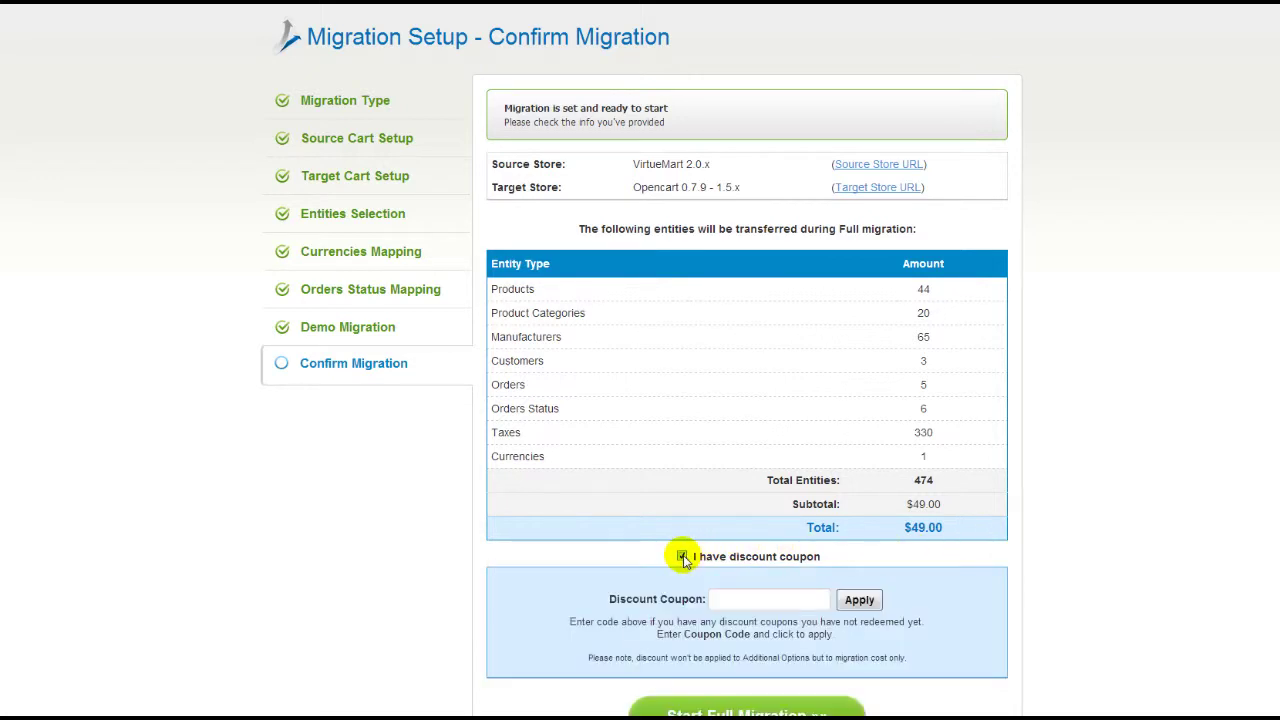
pyautogui.click(681, 556)
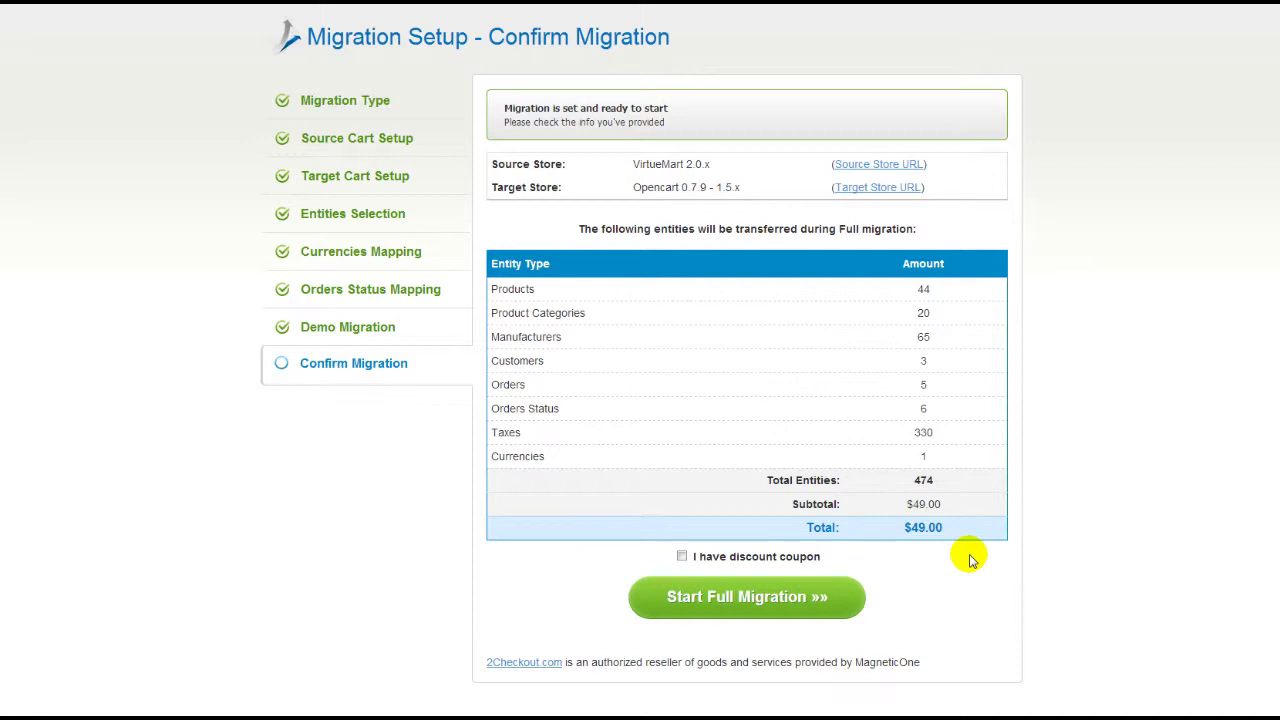
pyautogui.click(820, 594)
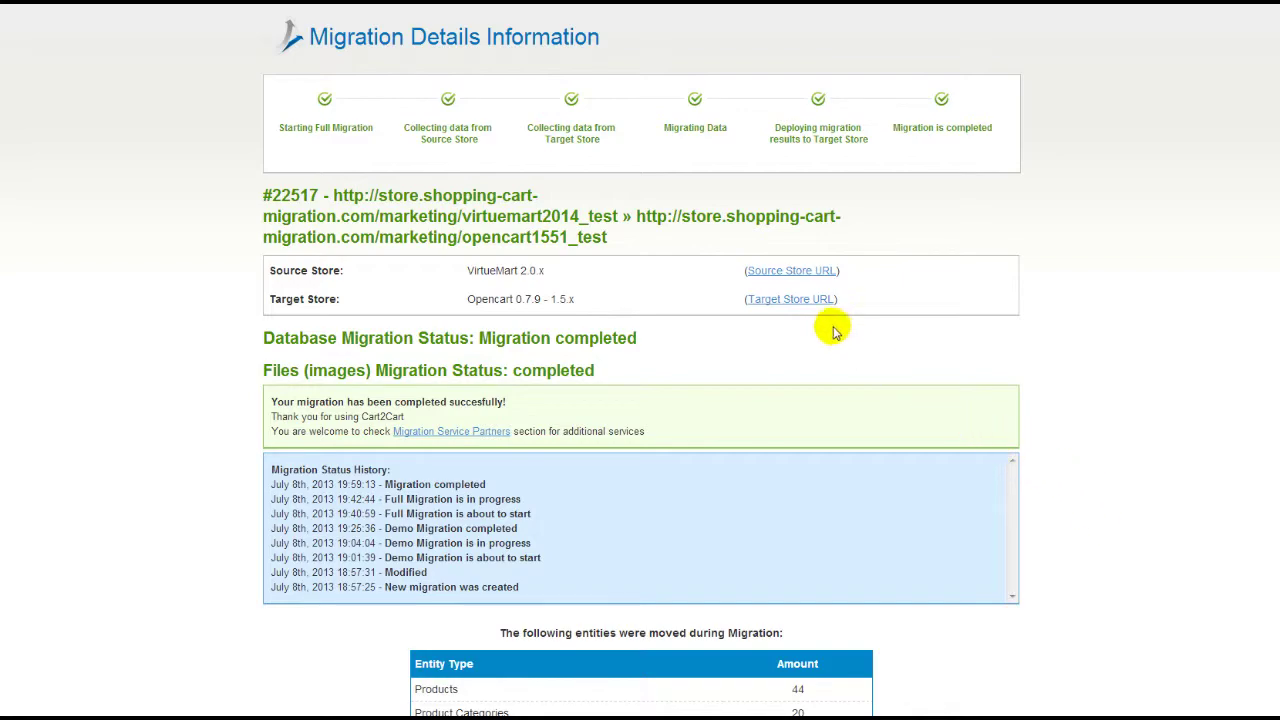
# Open the target OpenCart storefront and scroll down to the migrated featured products
pyautogui.click(790, 299)
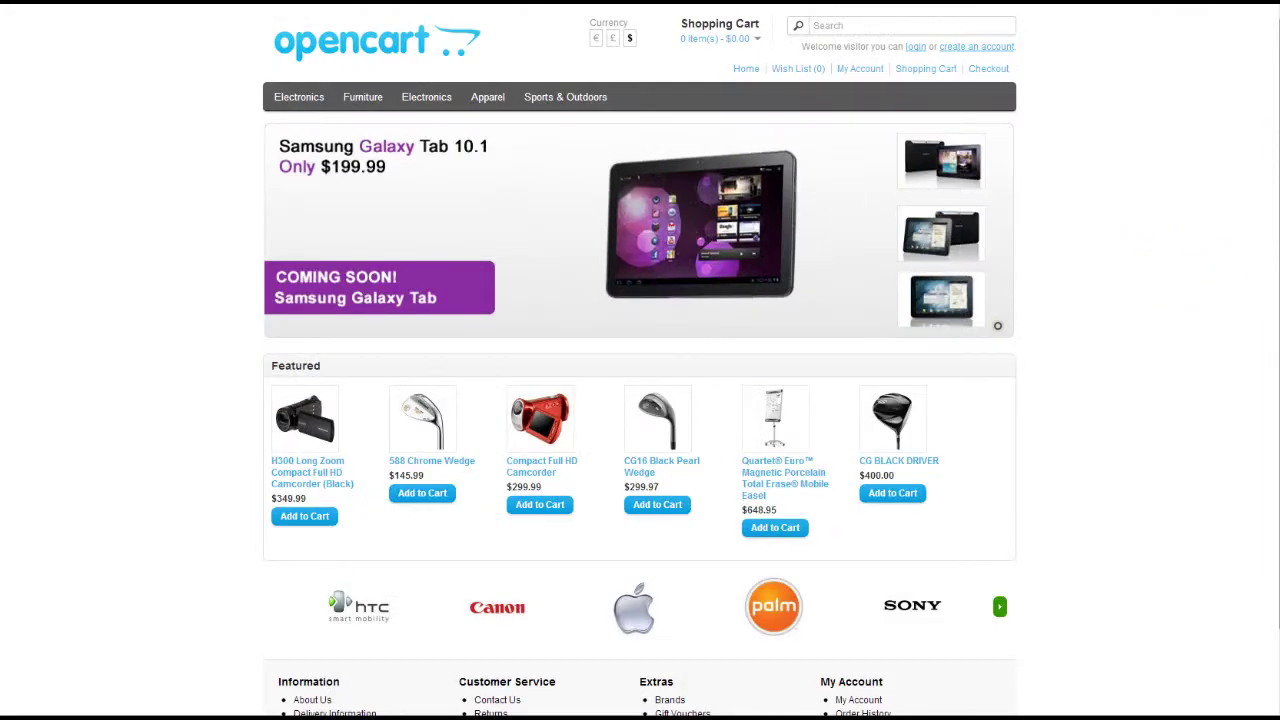
pyautogui.scroll(-2, 1250, 300)
pyautogui.scroll(-1, 1272, 338)
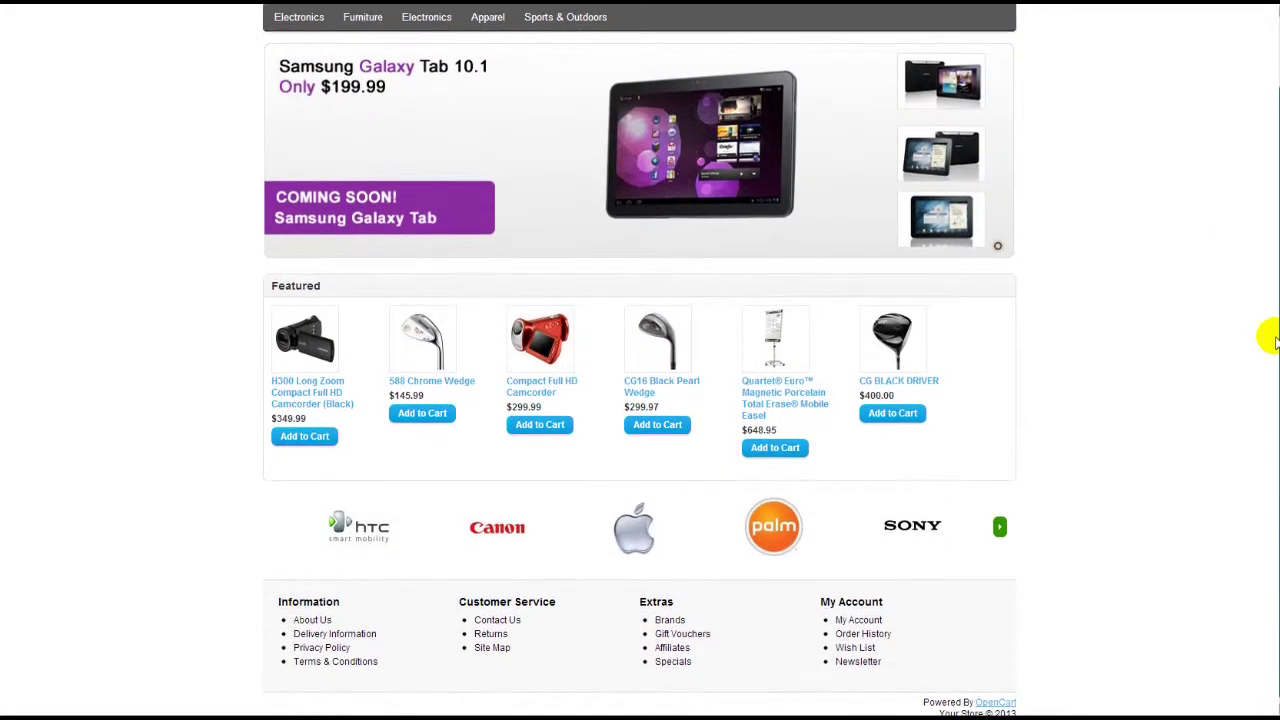